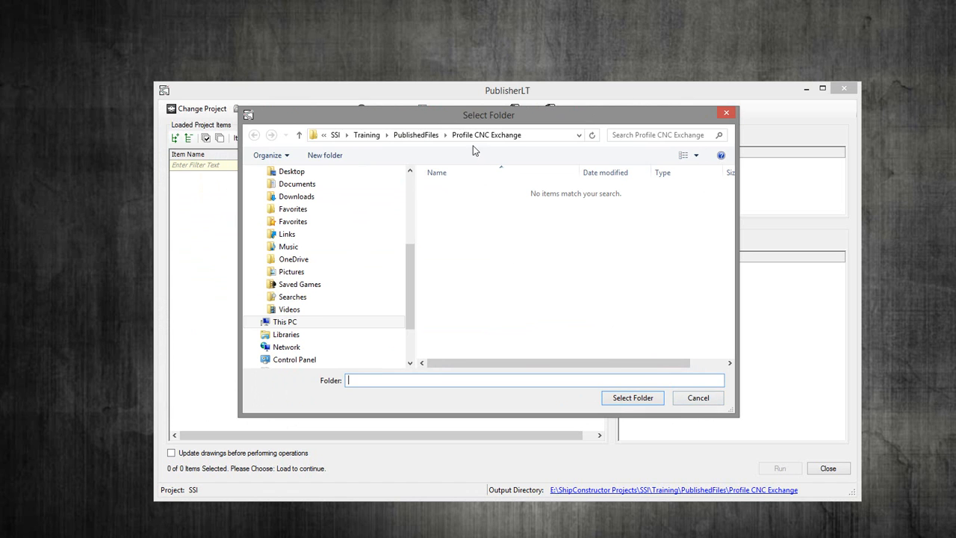
- Cancel the output folder selection and start loading parts in the Load Manager by selecting specific assemblies
left_click(692, 399)
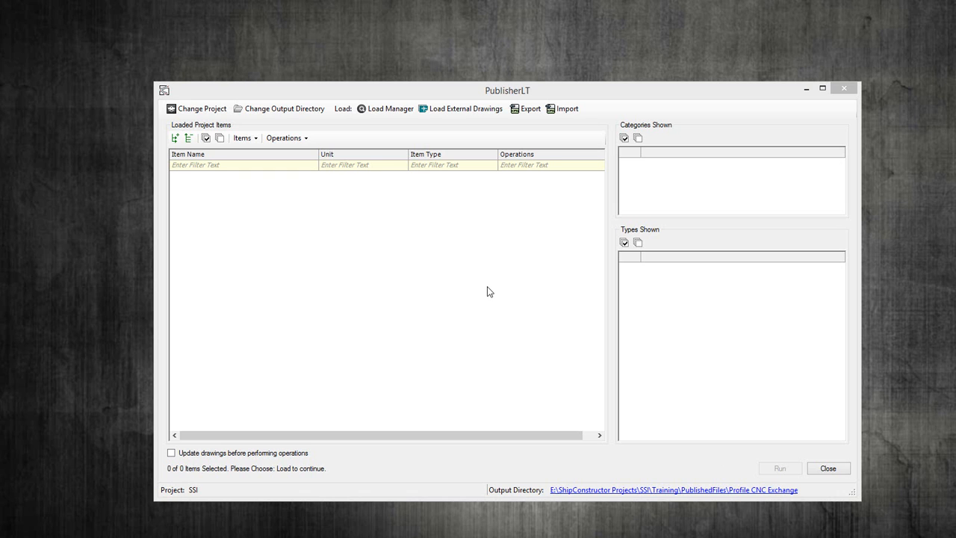
left_click(382, 110)
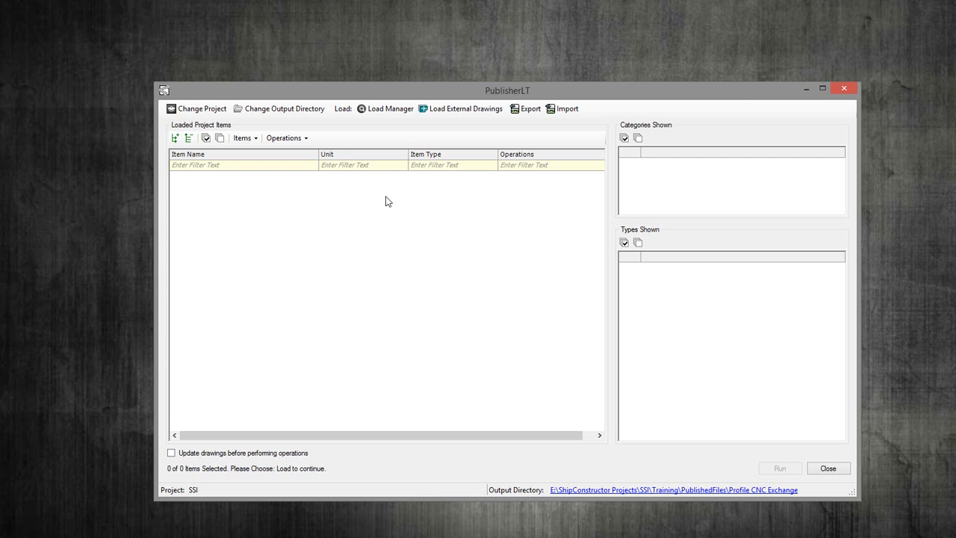
left_click(387, 109)
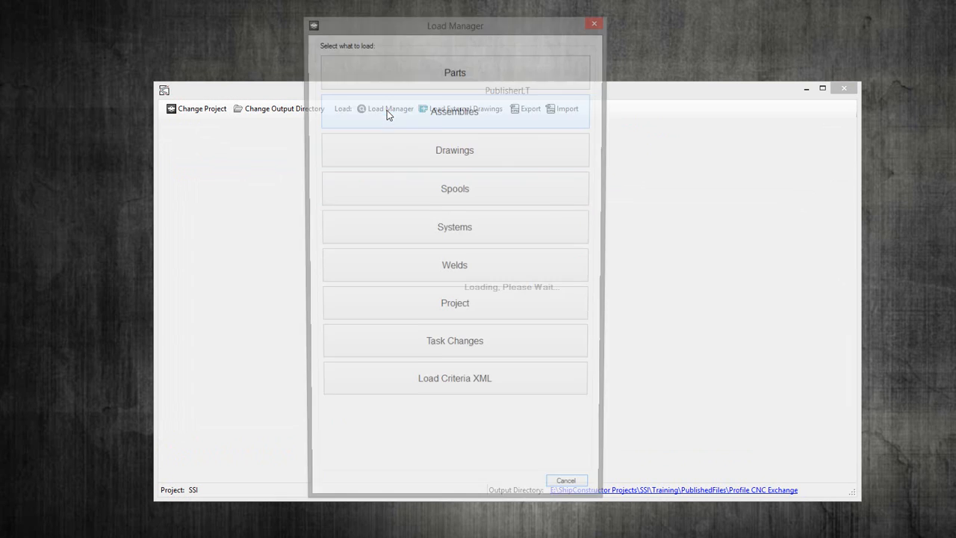
left_click(456, 73)
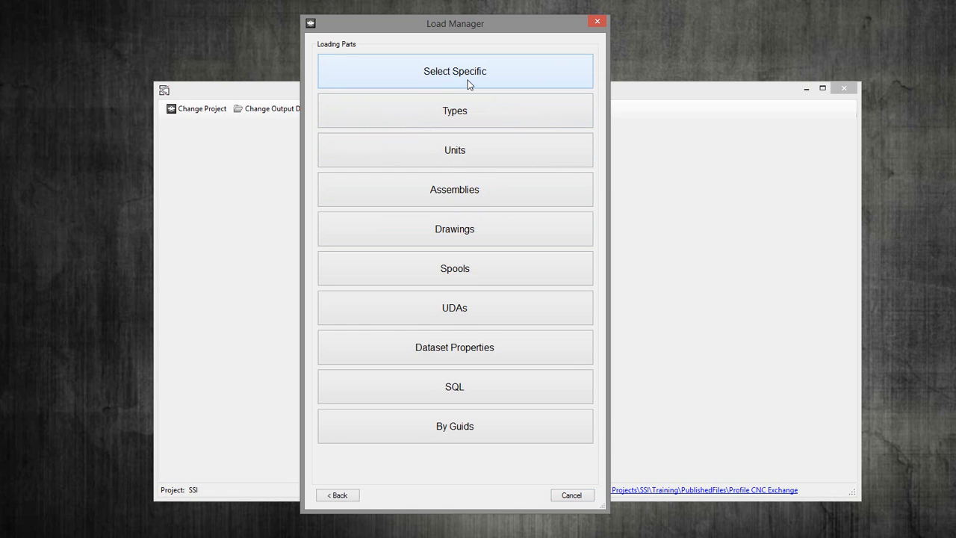
left_click(446, 188)
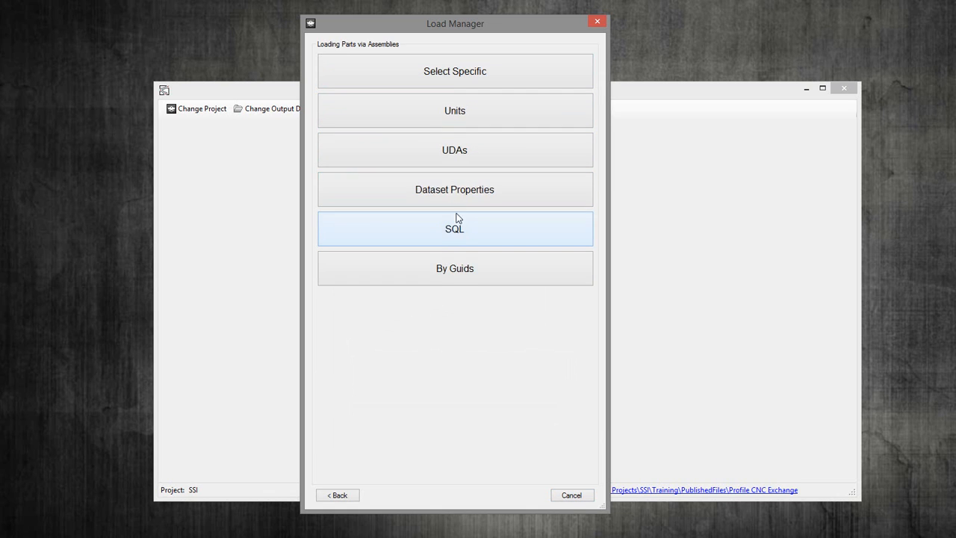
left_click(450, 75)
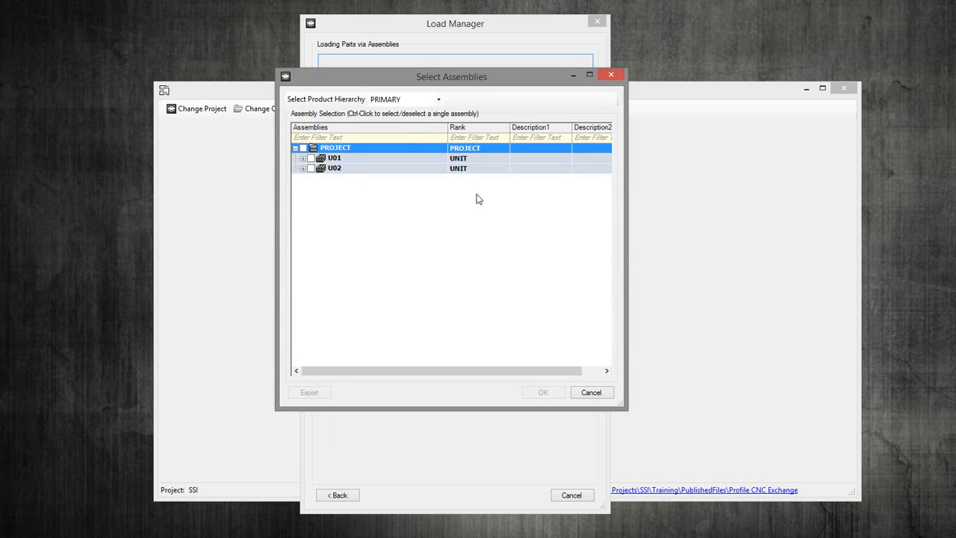
- Select assembly 0200 under unit U02 in the PRIMARY product hierarchy and load its parts
left_click_drag(433, 82, 460, 76)
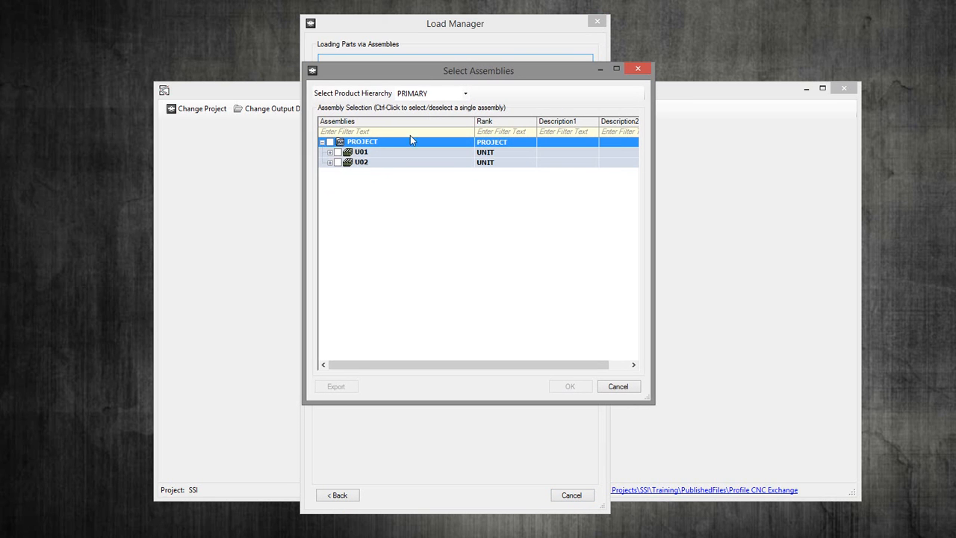
left_click(329, 162)
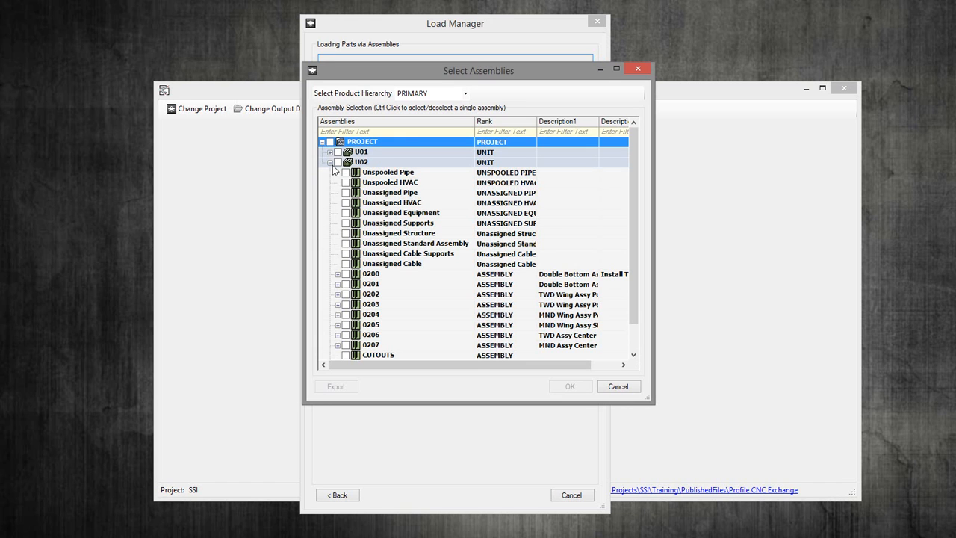
left_click(346, 274)
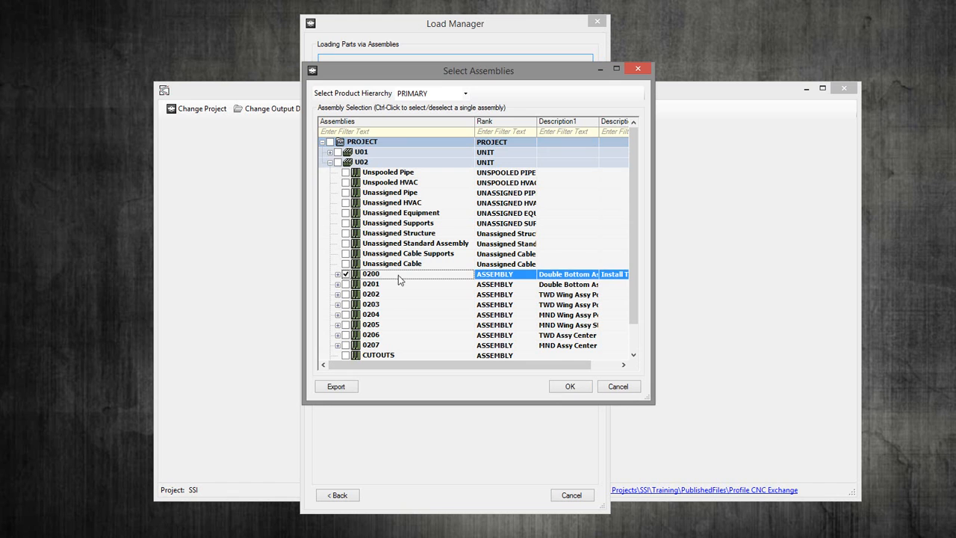
left_click_drag(413, 368, 386, 366)
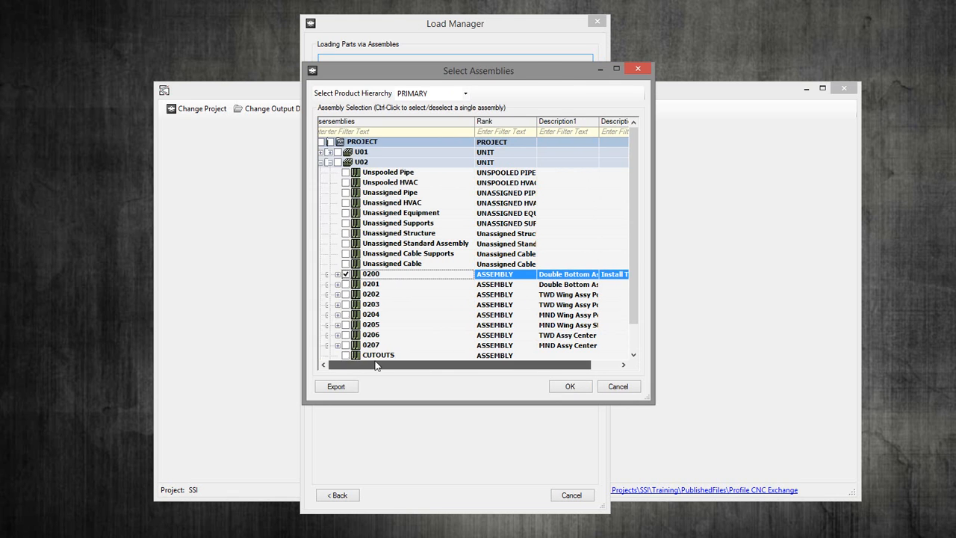
left_click(561, 386)
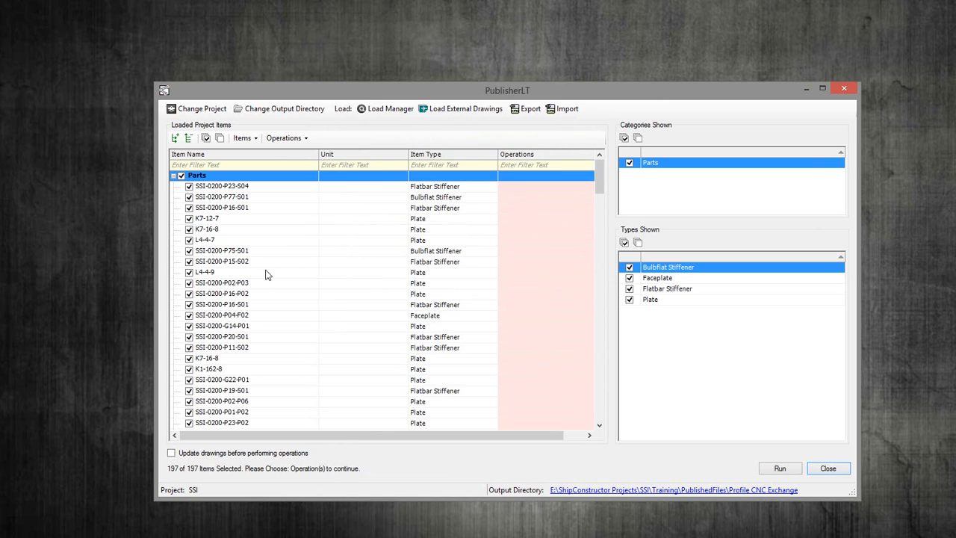
- Try filtering the parts by type, isolating faceplates and hiding only plates, and restore all four types
left_click(397, 285)
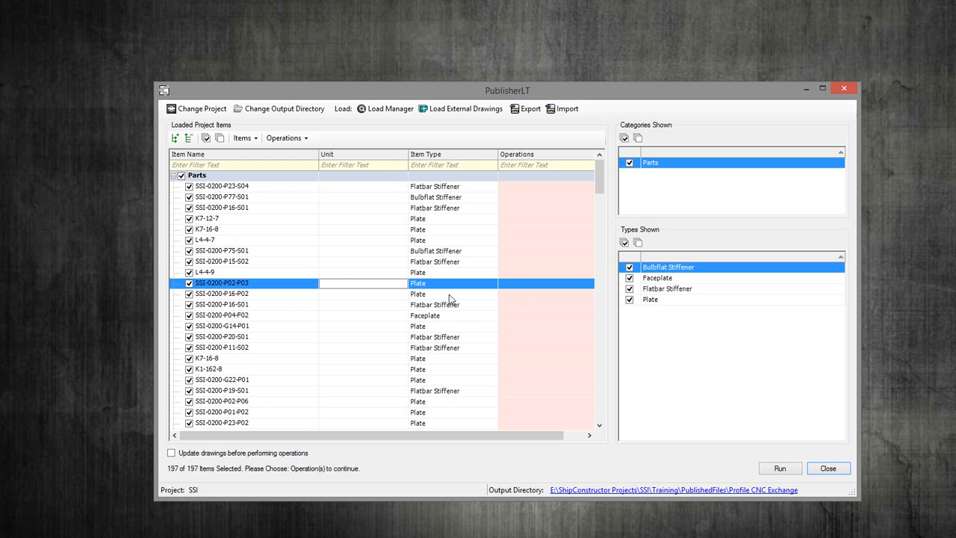
left_click(629, 267)
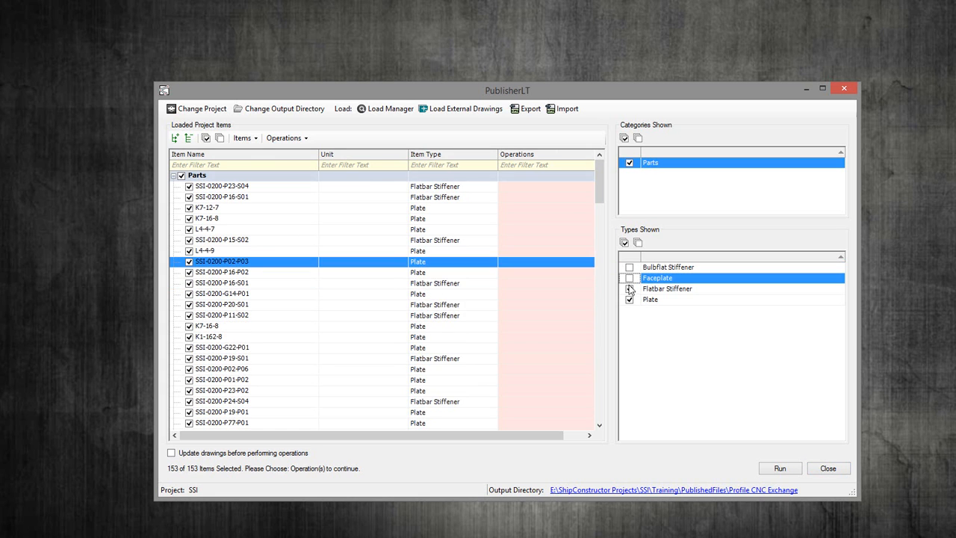
left_click(629, 289)
left_click(629, 299)
left_click(629, 289)
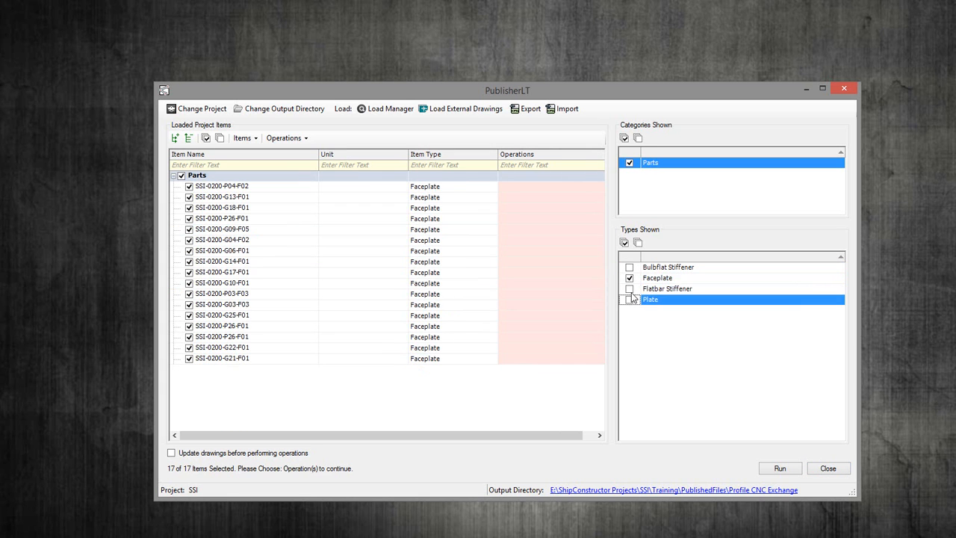
left_click(629, 267)
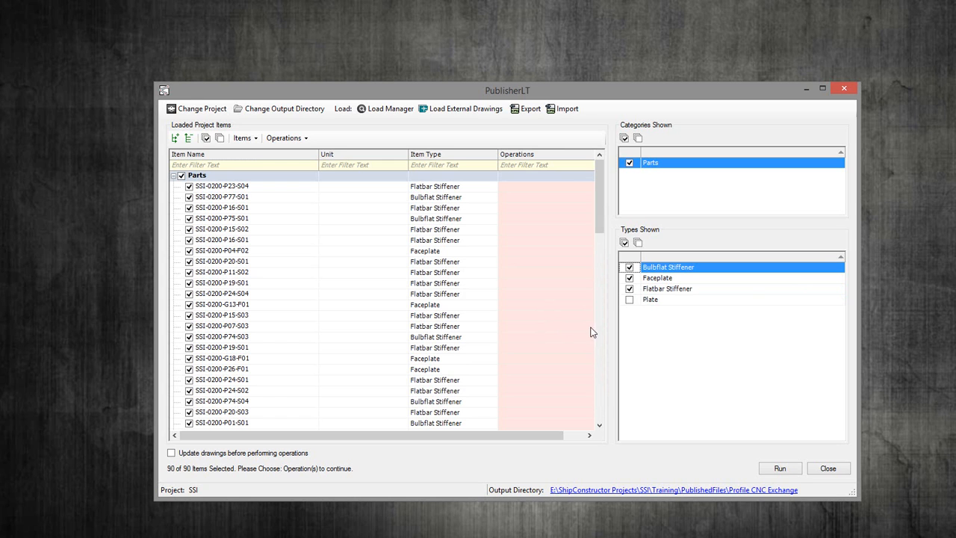
left_click(629, 300)
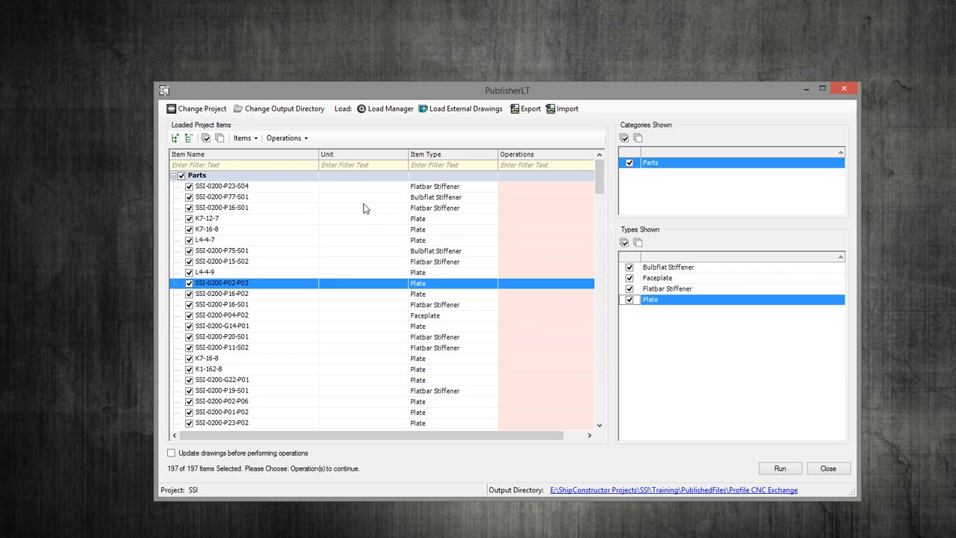
- Select every part in the loaded items list, from SSI-0200-P23-S04 through SSI-0200-P02-P02
left_click(271, 208)
key("ctrl+a")
left_click(259, 197)
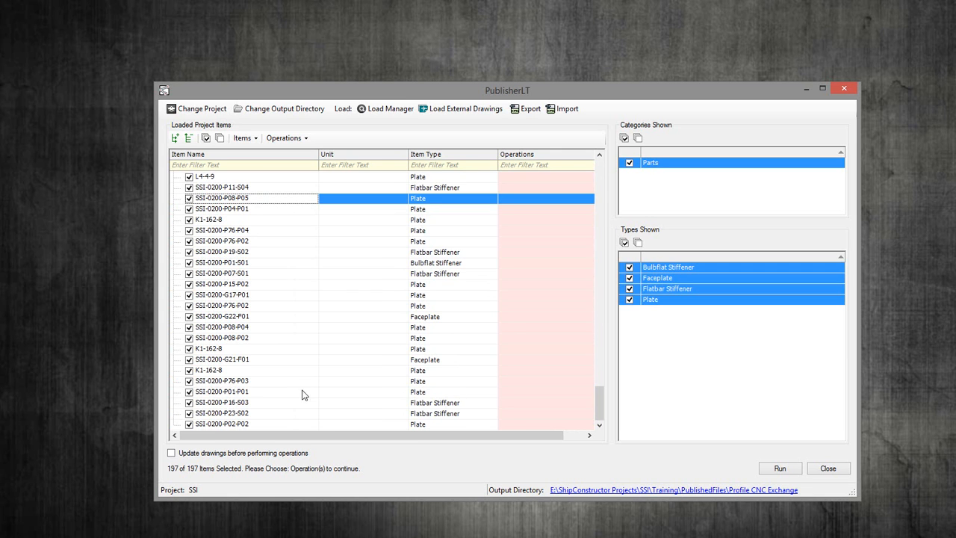
scroll(216, 184, "up", 9)
scroll(217, 187, "up", 20)
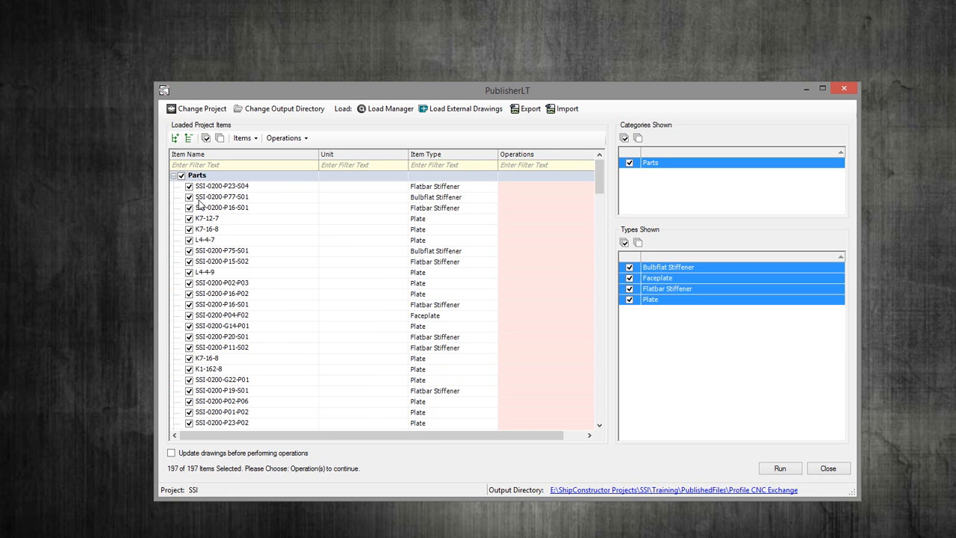
left_click(206, 186)
scroll(564, 219, "down", 20)
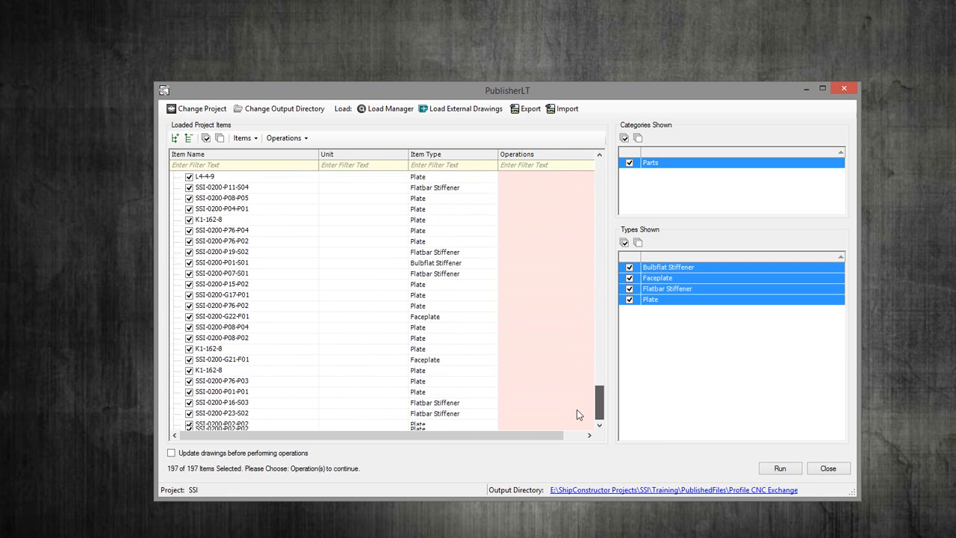
left_click(232, 424, "shift")
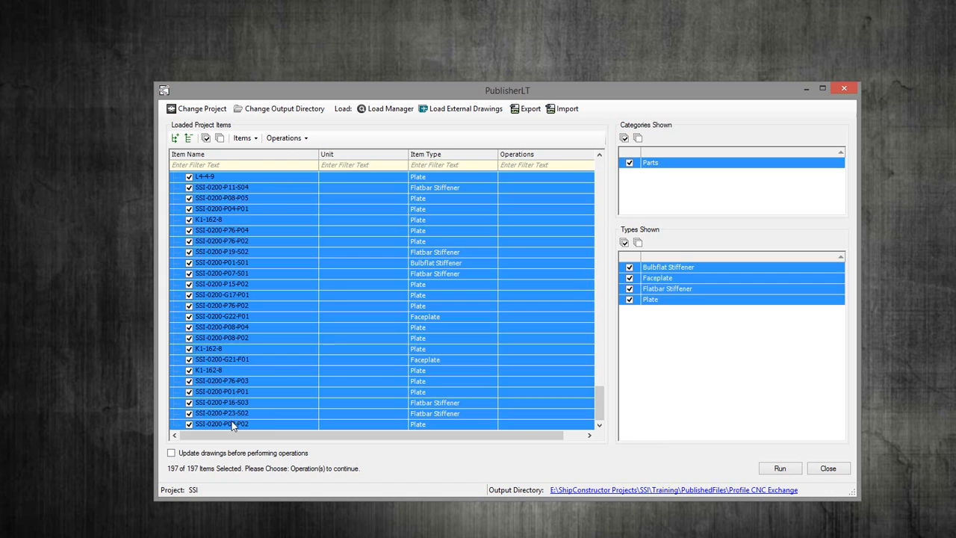
- Assign the Profile Cut Dxf operation to the selected parts
left_click(305, 139)
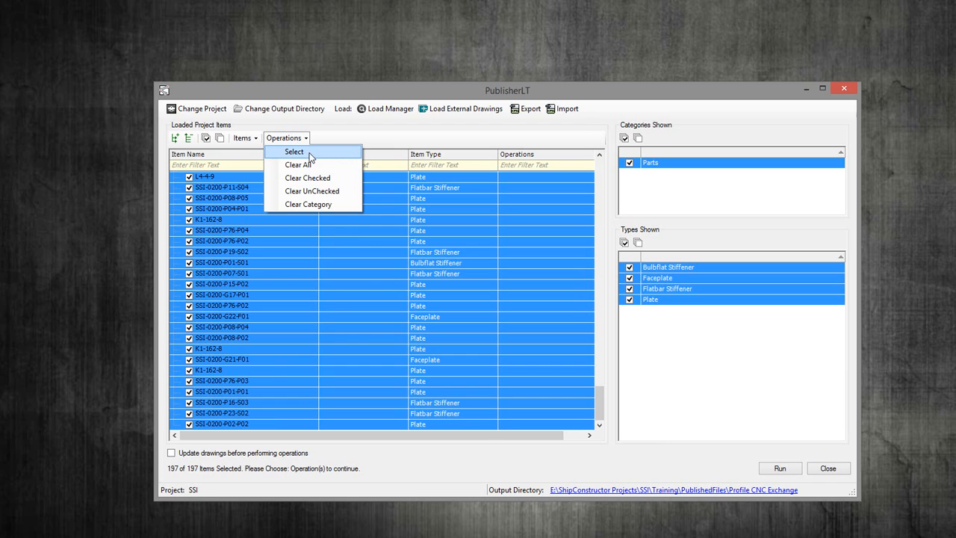
left_click(311, 155)
left_click_drag(306, 98, 371, 93)
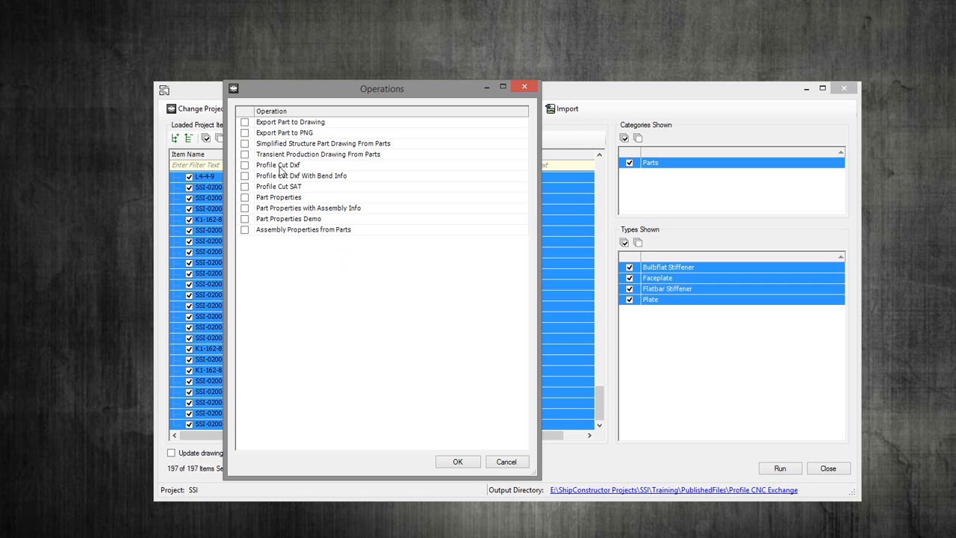
left_click(244, 165)
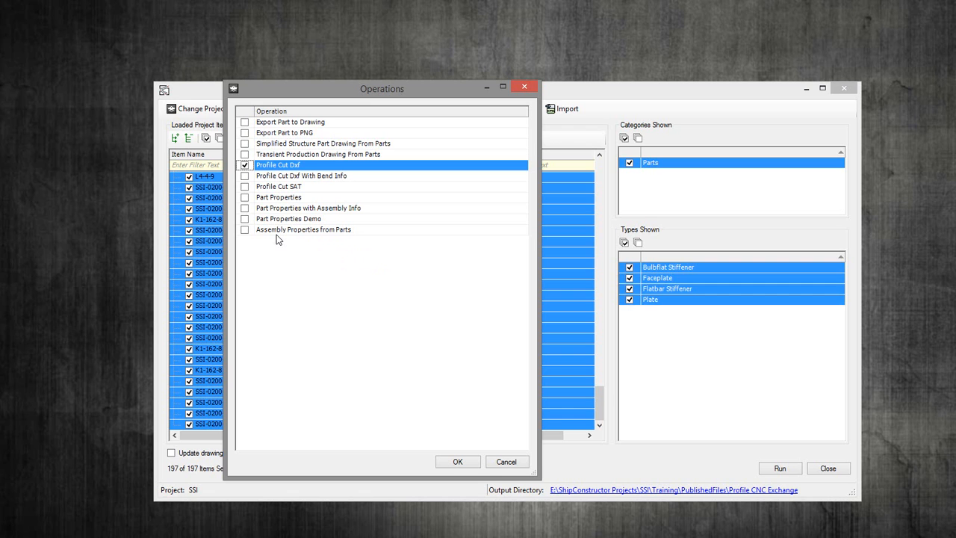
left_click(458, 462)
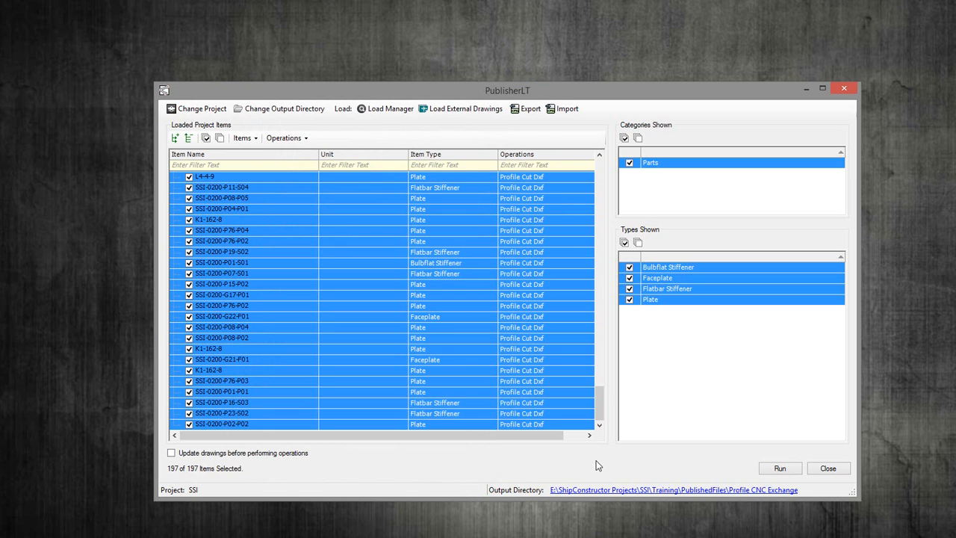
- Run the Profile Cut Dxf operation, check the processed items' status and close the progress window
left_click(780, 469)
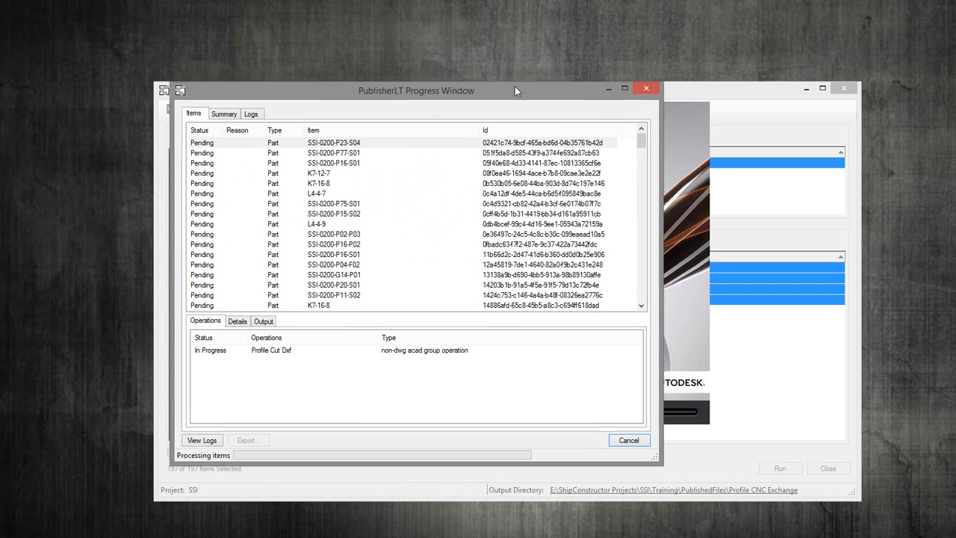
left_click_drag(514, 86, 562, 77)
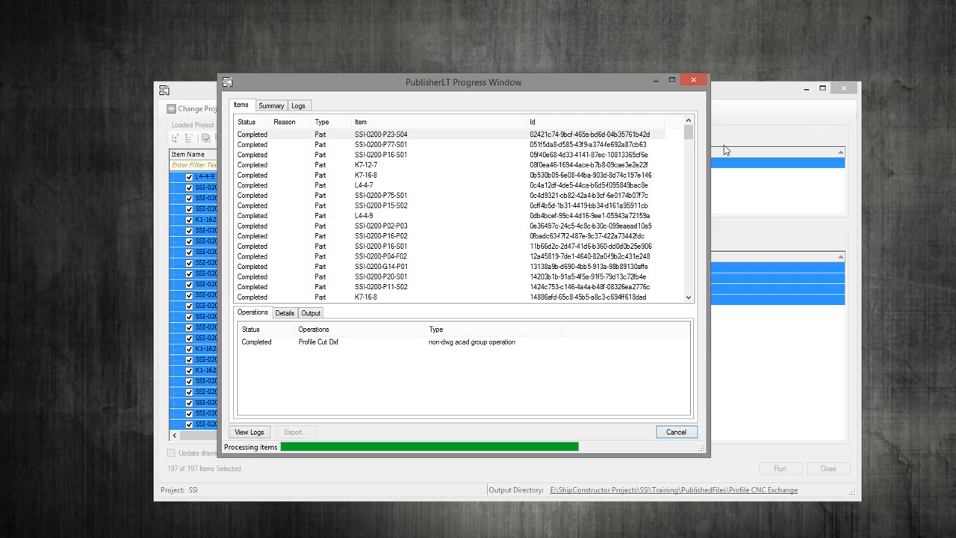
left_click_drag(691, 127, 669, 287)
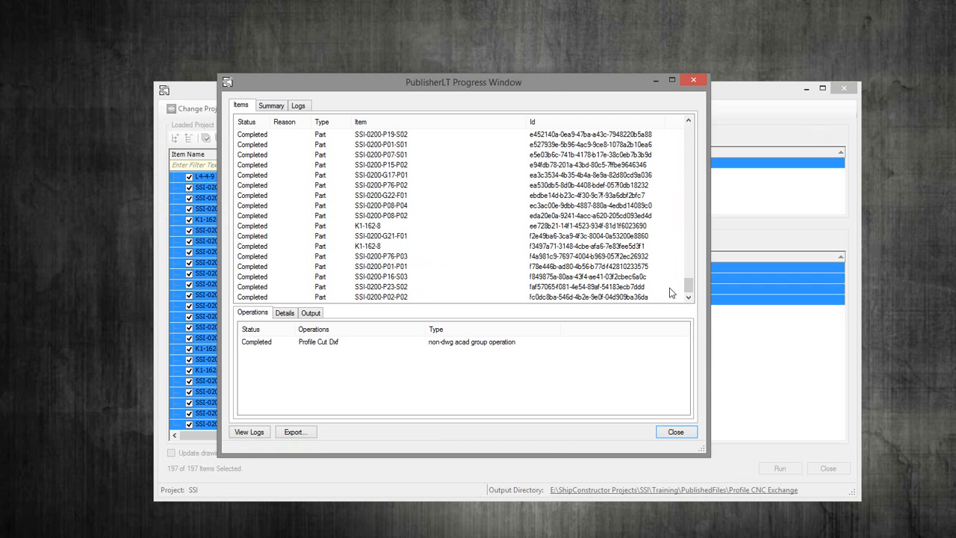
left_click(675, 432)
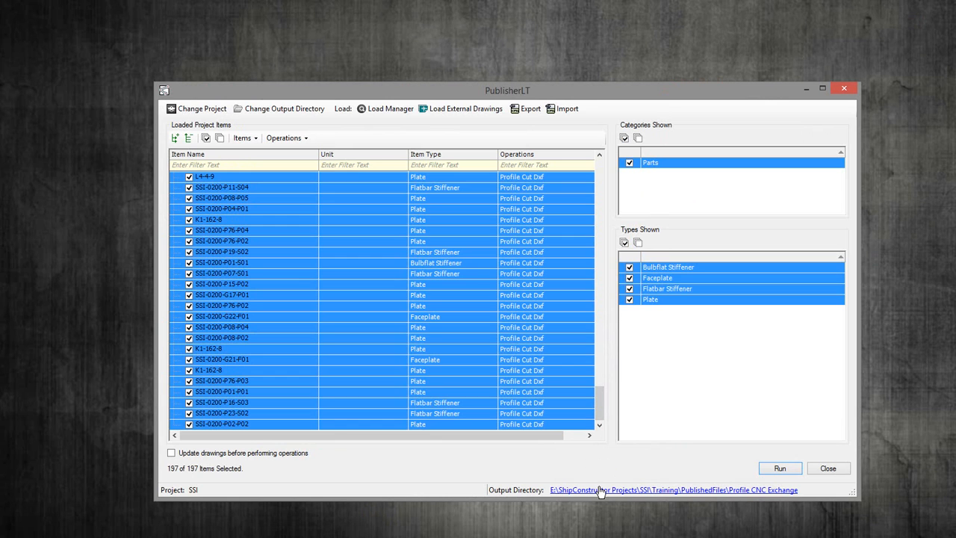
- Open the Profile CNC Exchange output folder, widen the name column and sort the DXF files by size, largest first
left_click(664, 492)
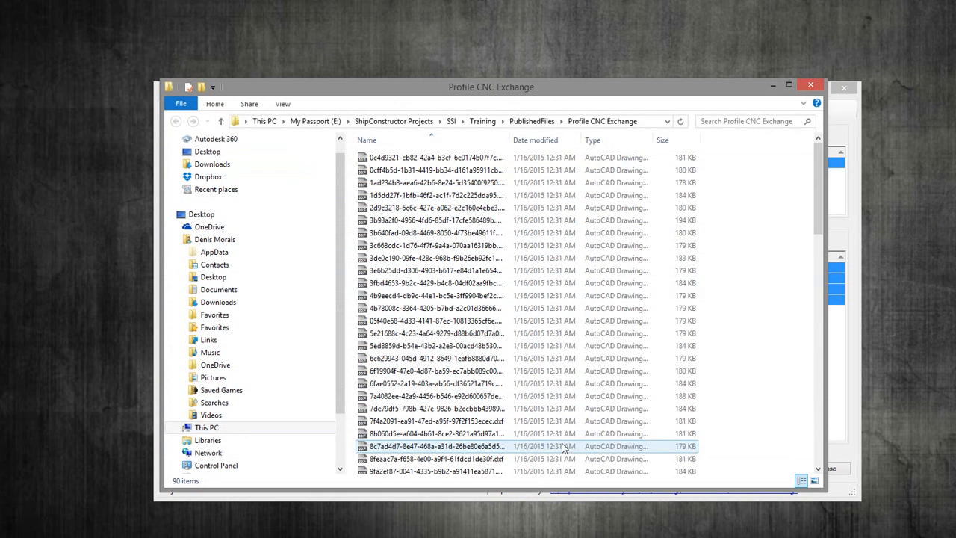
left_click_drag(508, 136, 543, 138)
scroll(814, 174, "down", 4)
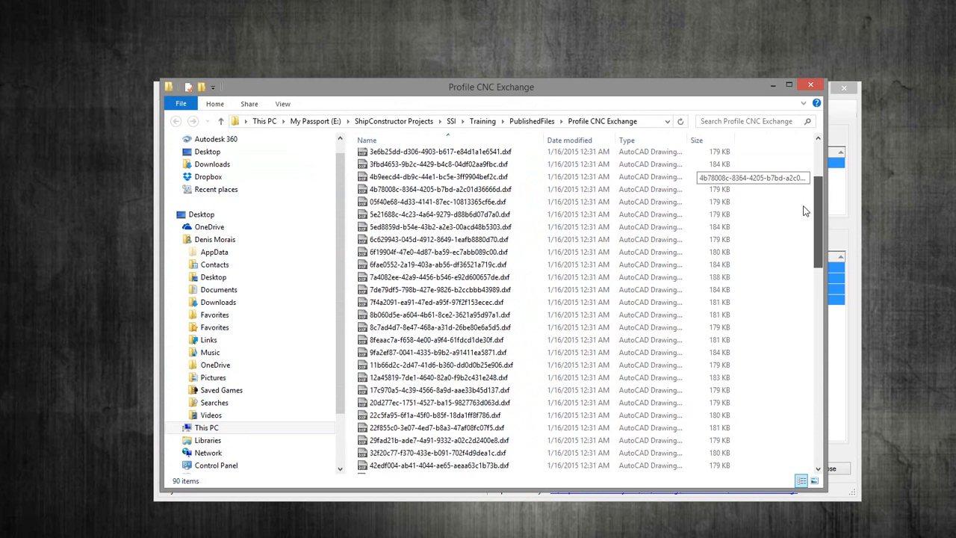
left_click(505, 241)
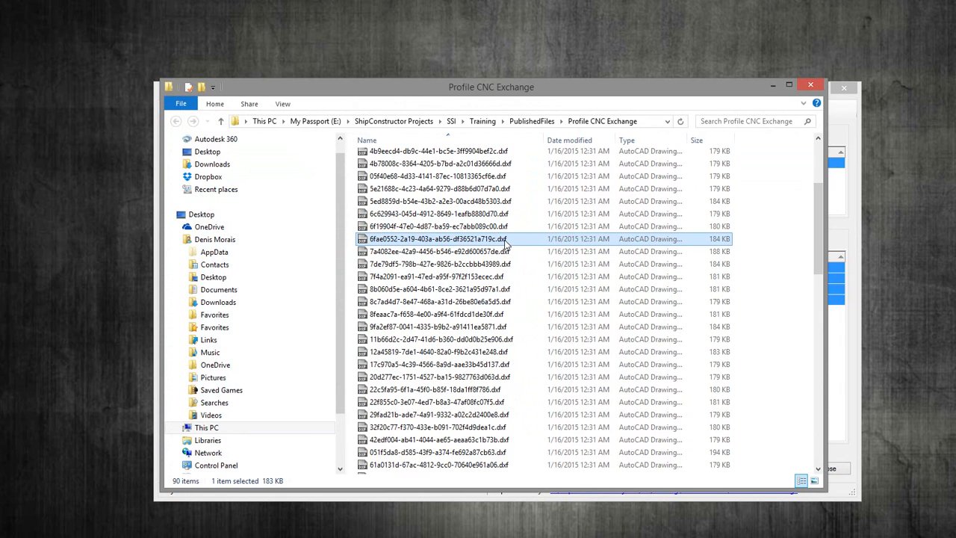
left_click_drag(454, 94, 486, 98)
left_click(747, 148)
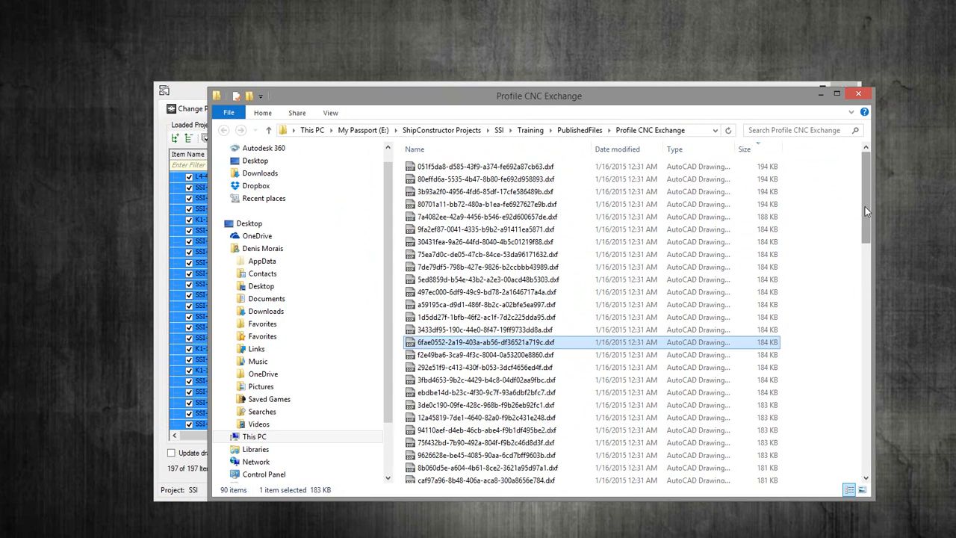
- Open 051f5da8-d585-43f9-a374-fe692a87cb63.dxf read-only in AutoCAD Mechanical and examine the profile in the SE isometric view
double_click(533, 168)
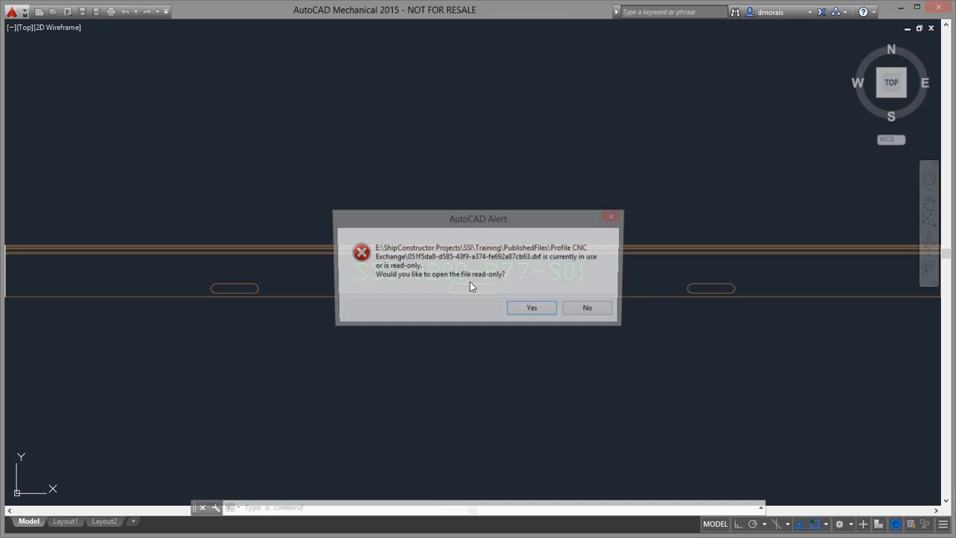
left_click(536, 308)
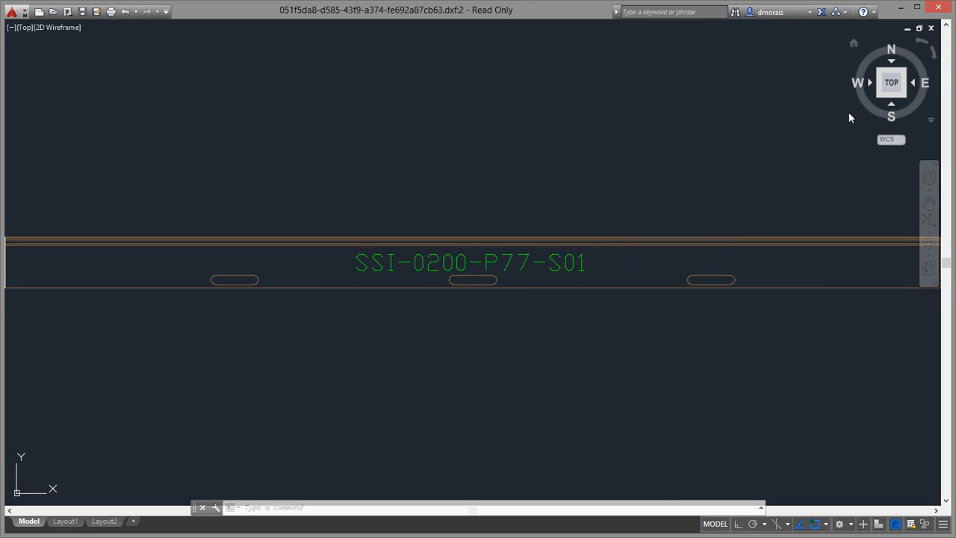
left_click(905, 95)
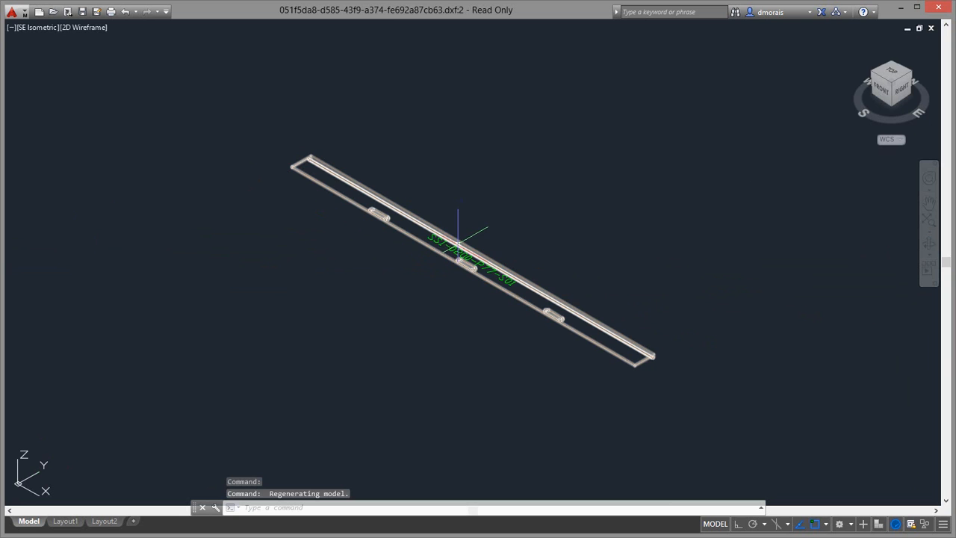
scroll(299, 150, "up", 5)
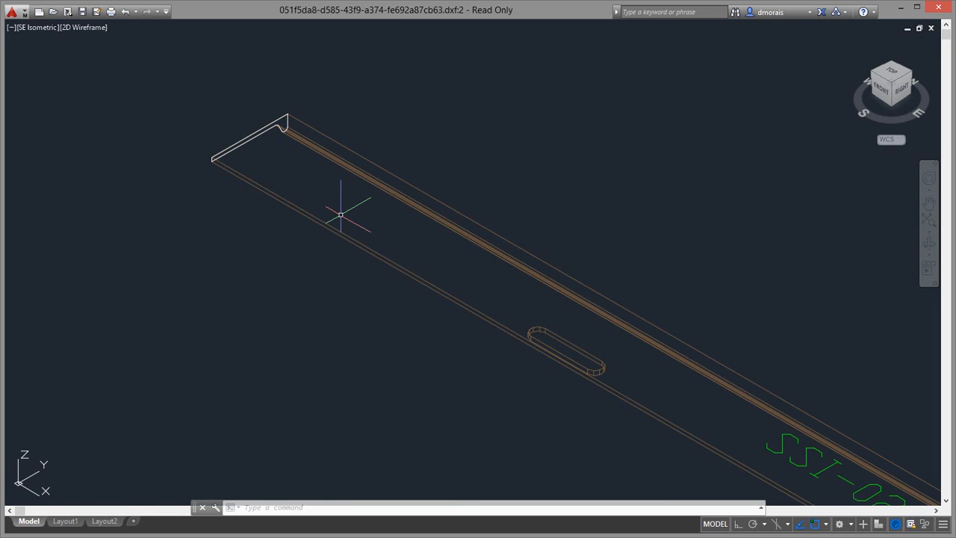
scroll(339, 214, "down", 2)
scroll(341, 214, "down", 2)
middle_click_drag(642, 304, 597, 241)
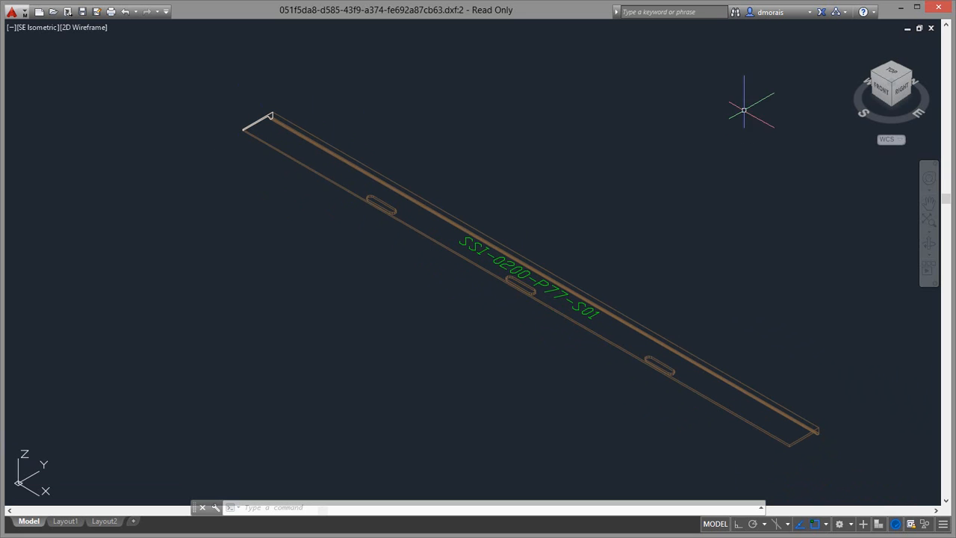
- Close AutoCAD Mechanical and minimize the output folder window to return to PublisherLT
left_click(932, 7)
left_click(497, 306)
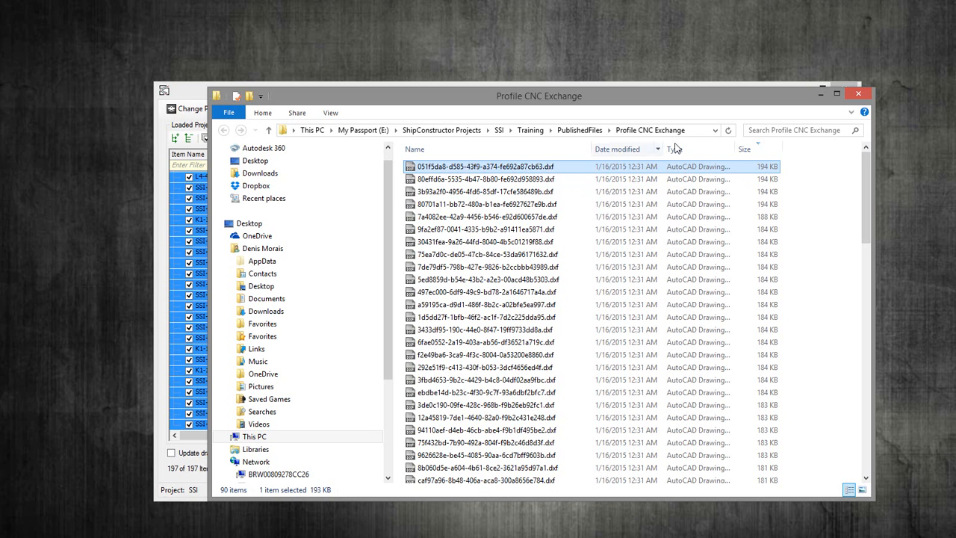
left_click(821, 94)
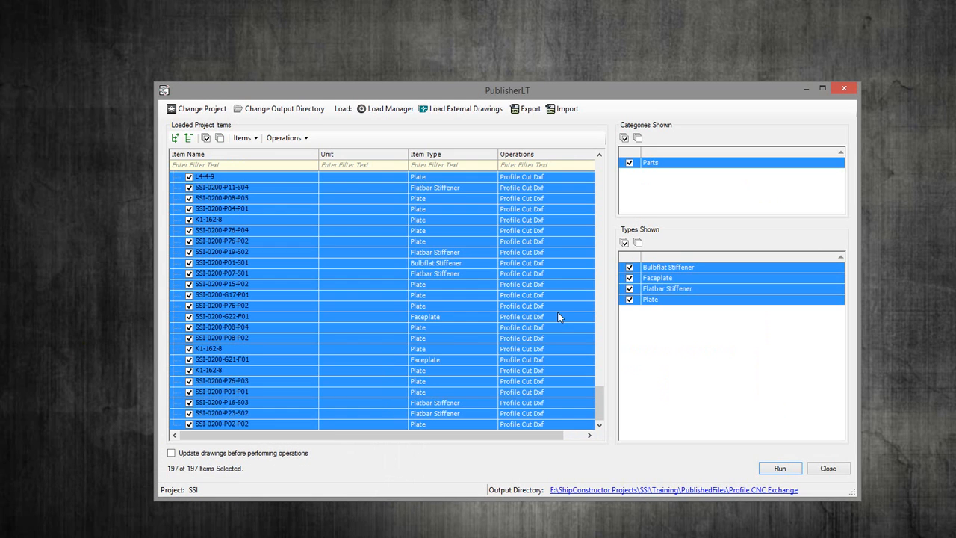